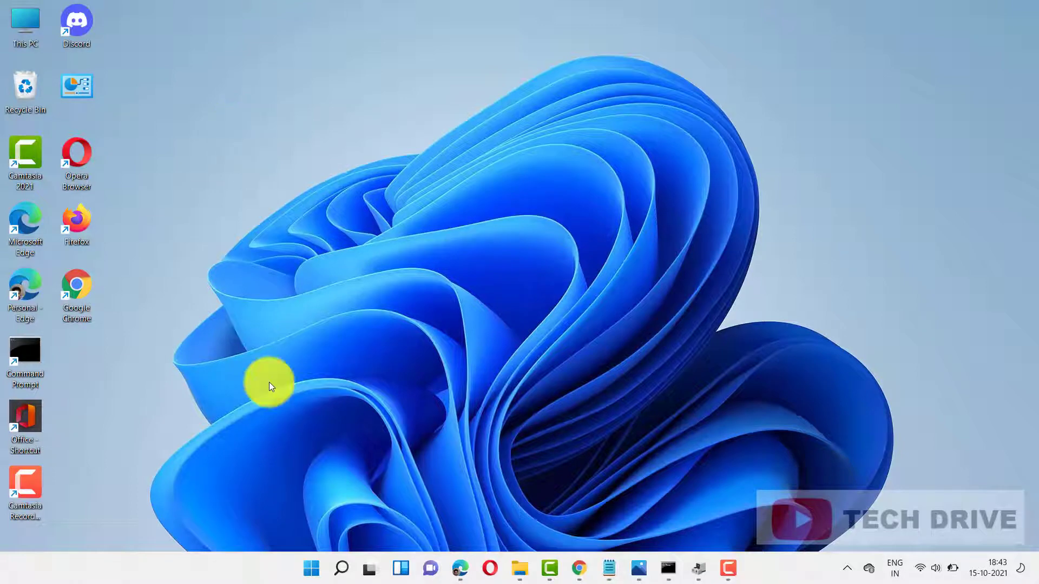
Launch Settings from the Start menu's pinned apps and go to the System page
click(311, 569)
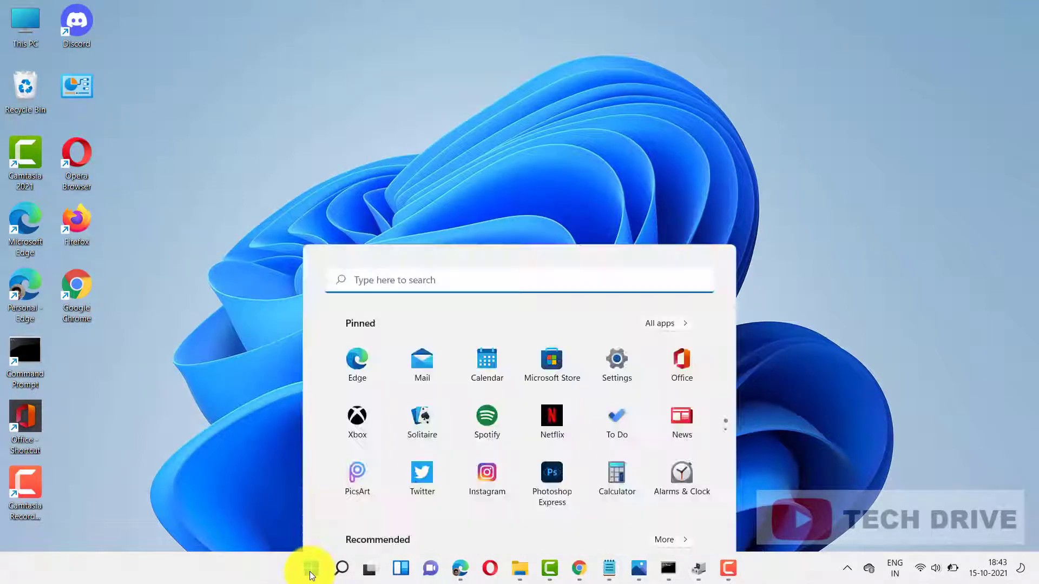
click(625, 174)
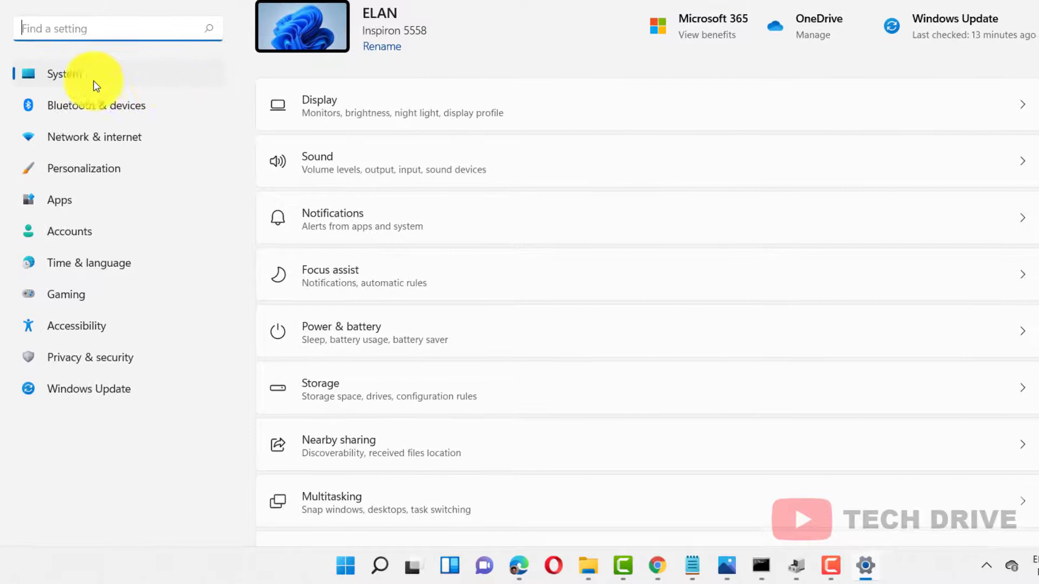
click(69, 77)
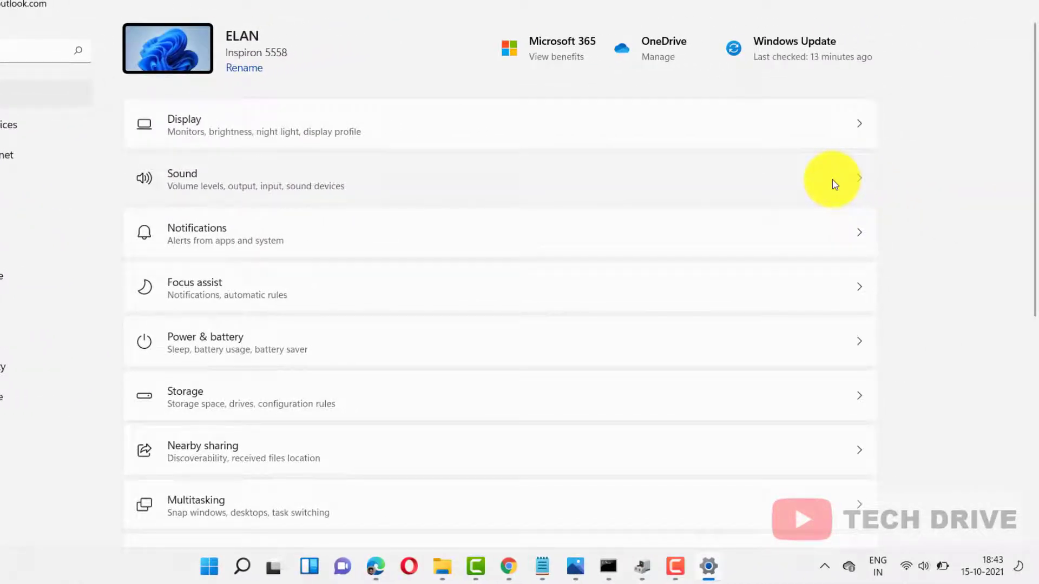
Open the Sound page listing output and input devices
click(519, 180)
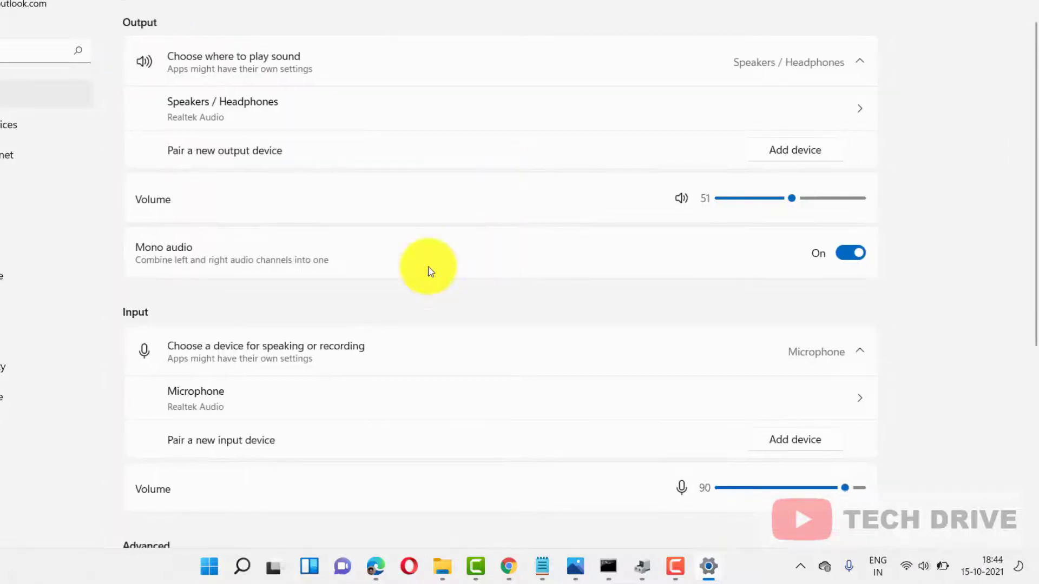
scroll(162, 317, down, 1)
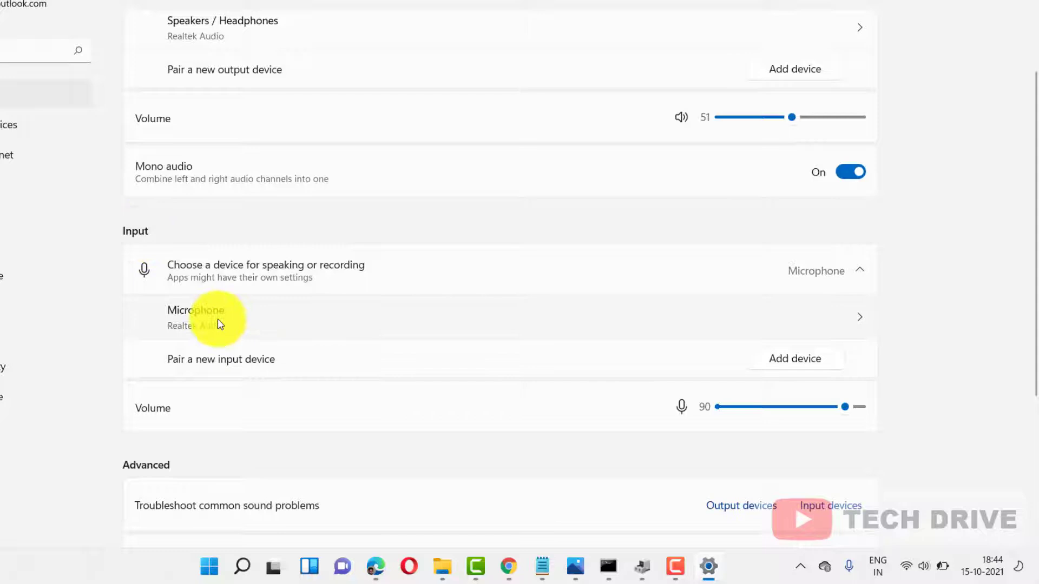
On the microphone's properties page, toggle Enhance audio off, on, then off again
click(863, 321)
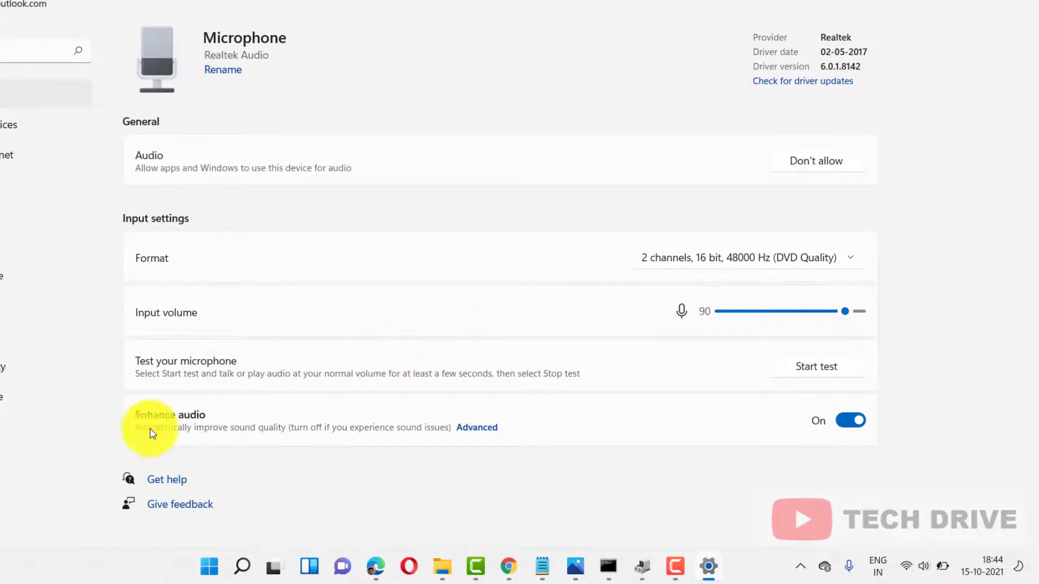
click(851, 420)
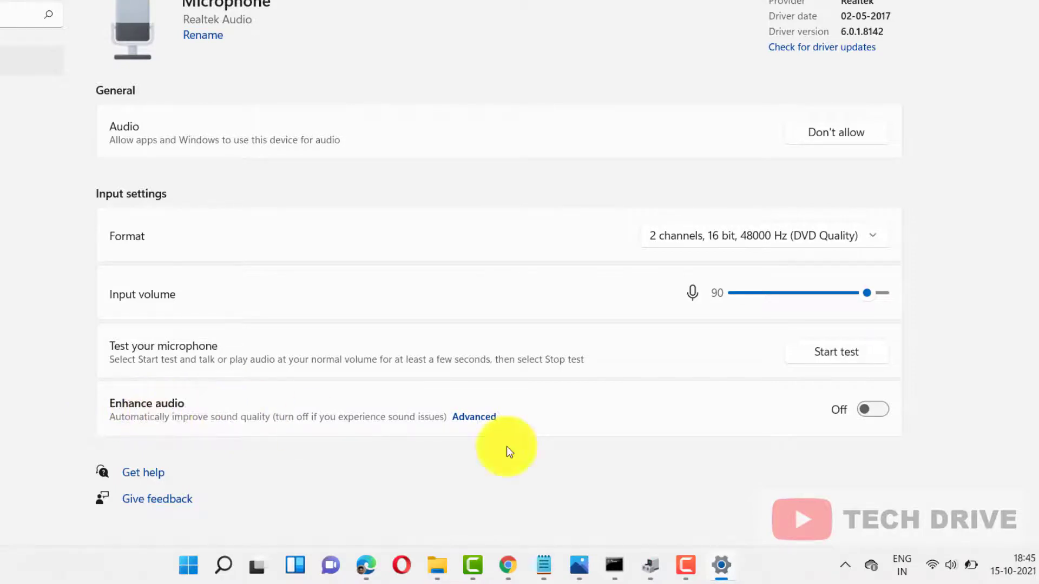
click(863, 410)
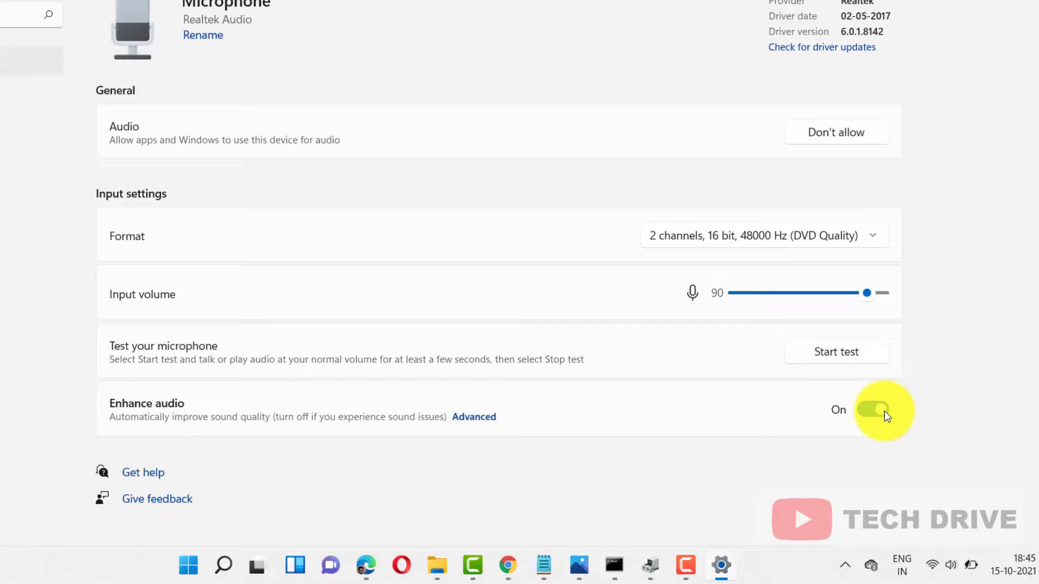
click(884, 411)
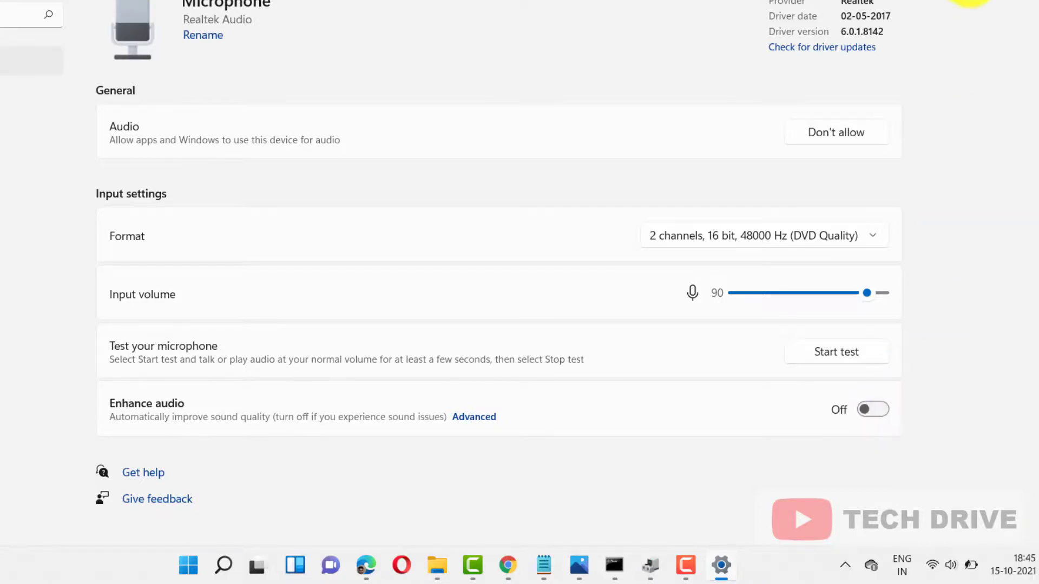
key(alt+F4)
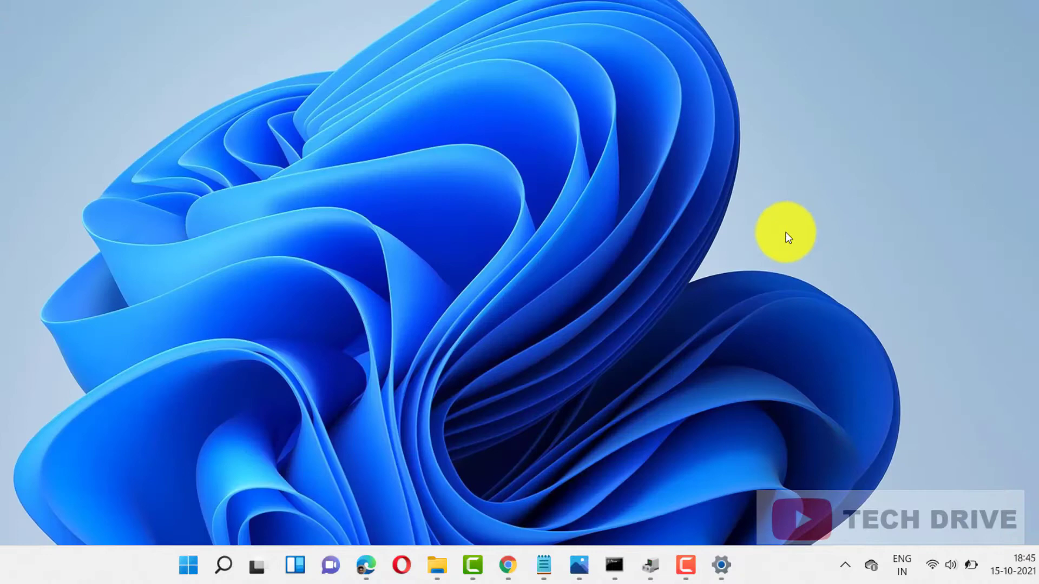